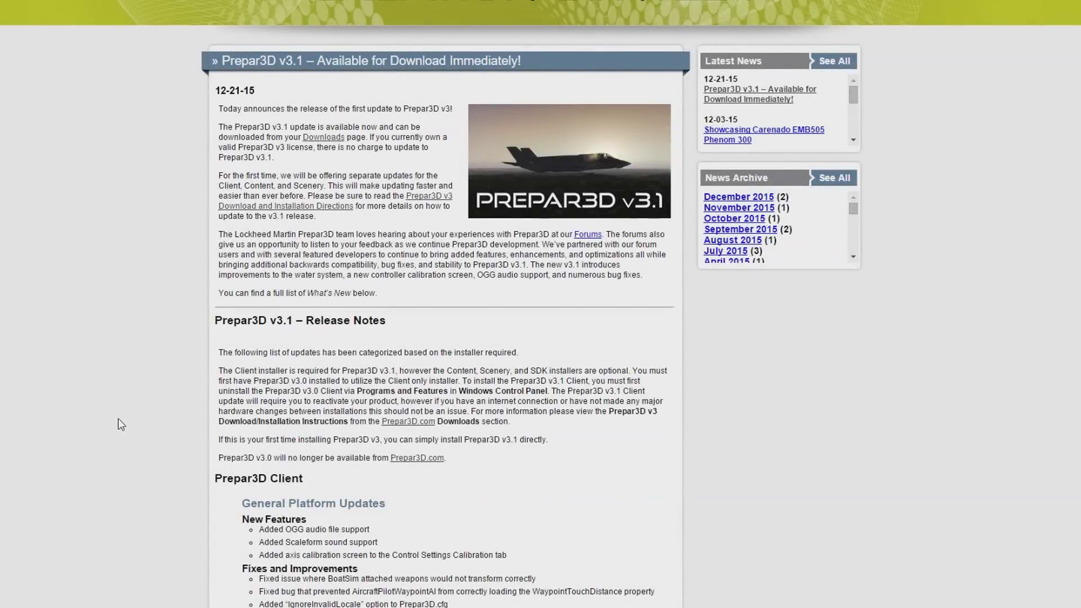
Scroll the v3.1 release notes down to the Prepar3D Client Fixes and Improvements list.
scroll(118, 424, "down", 20)
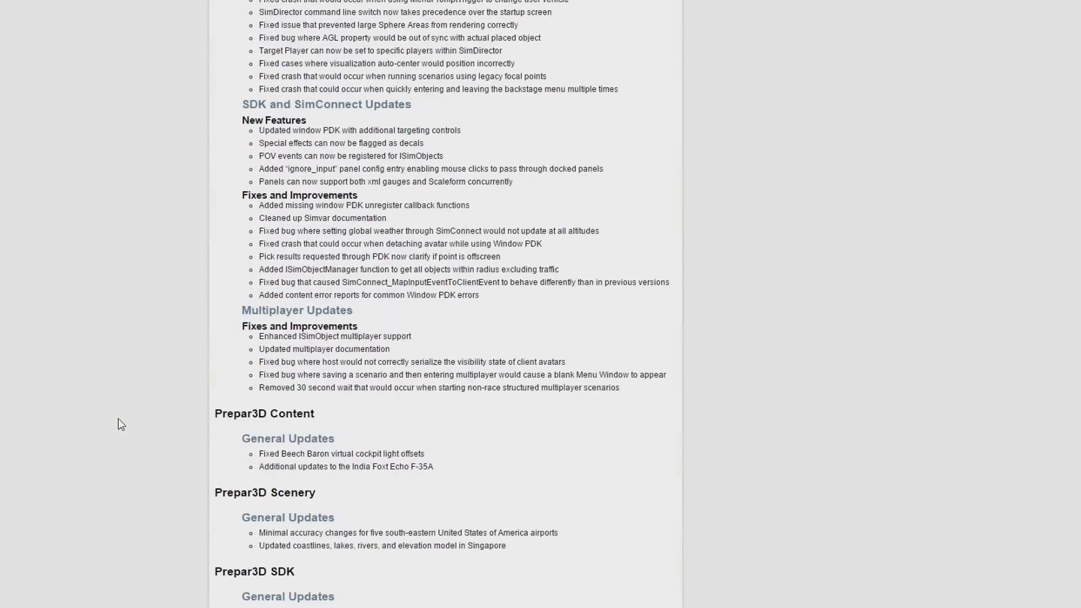
scroll(118, 419, "up", 15)
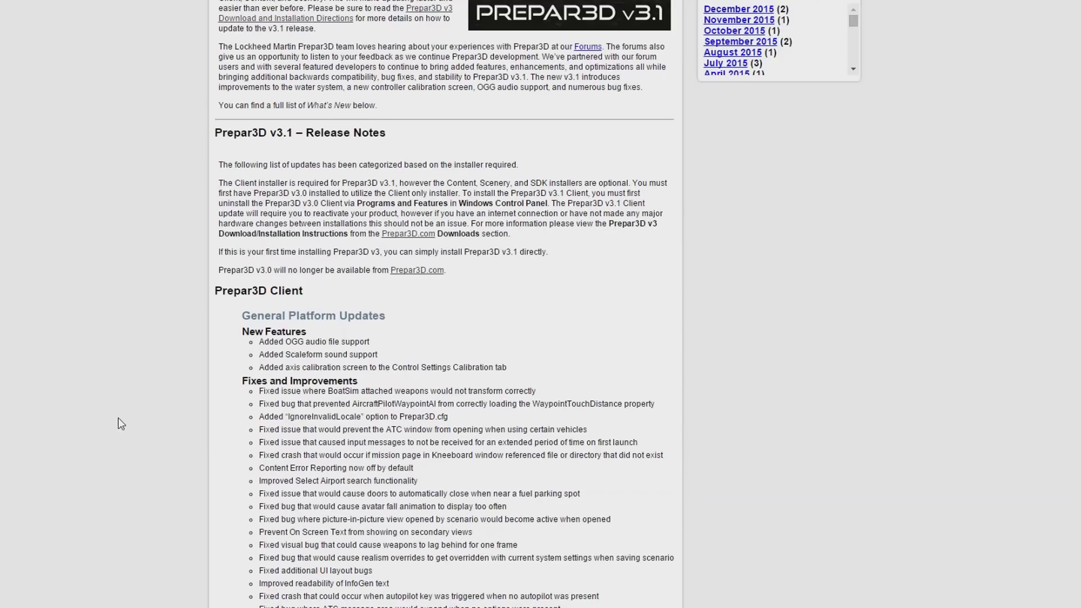
scroll(118, 423, "down", 2)
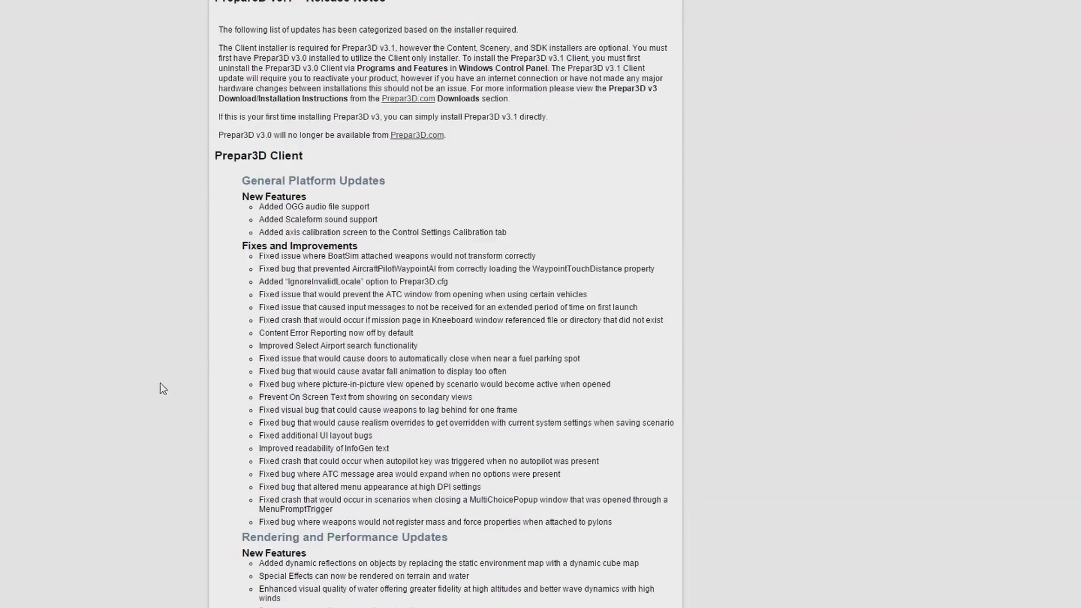
scroll(163, 383, "down", 1)
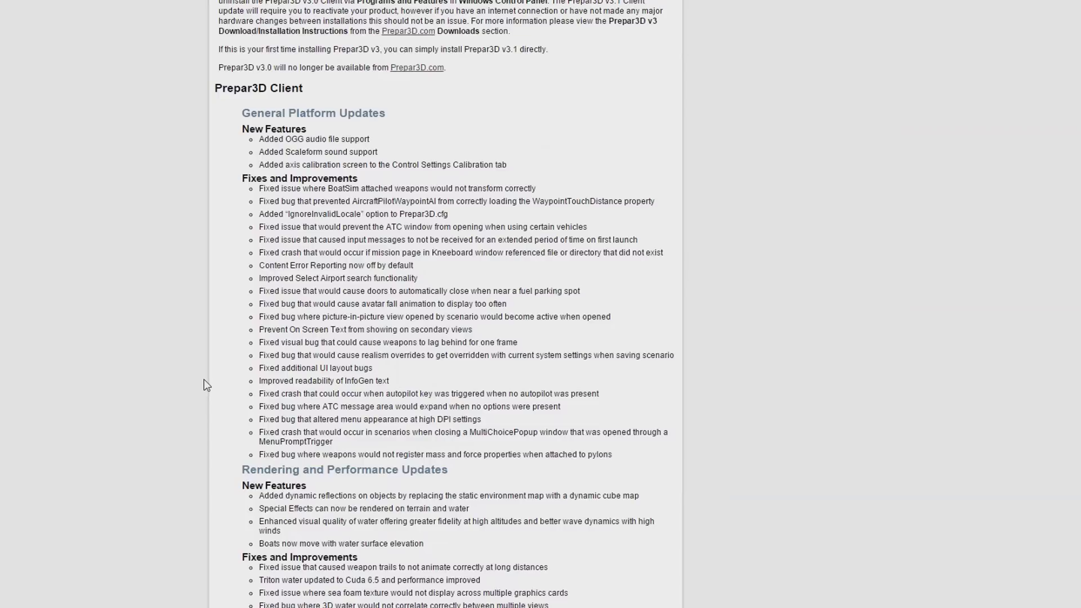
scroll(204, 380, "down", 4)
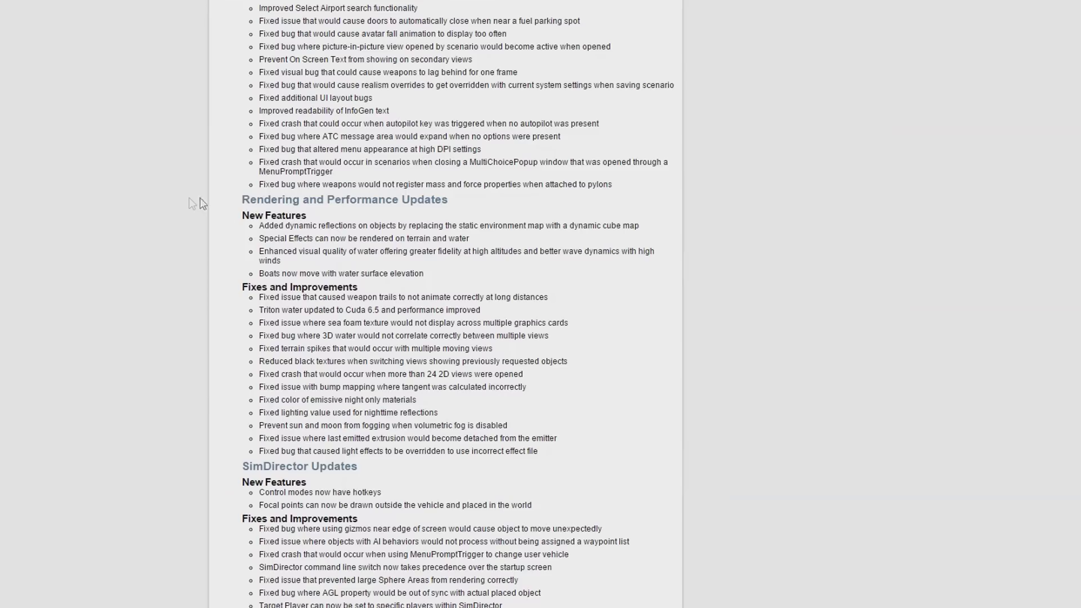
Scroll past the Rendering and Performance and SimDirector updates to the SDK and SimConnect section.
scroll(193, 266, "down", 1)
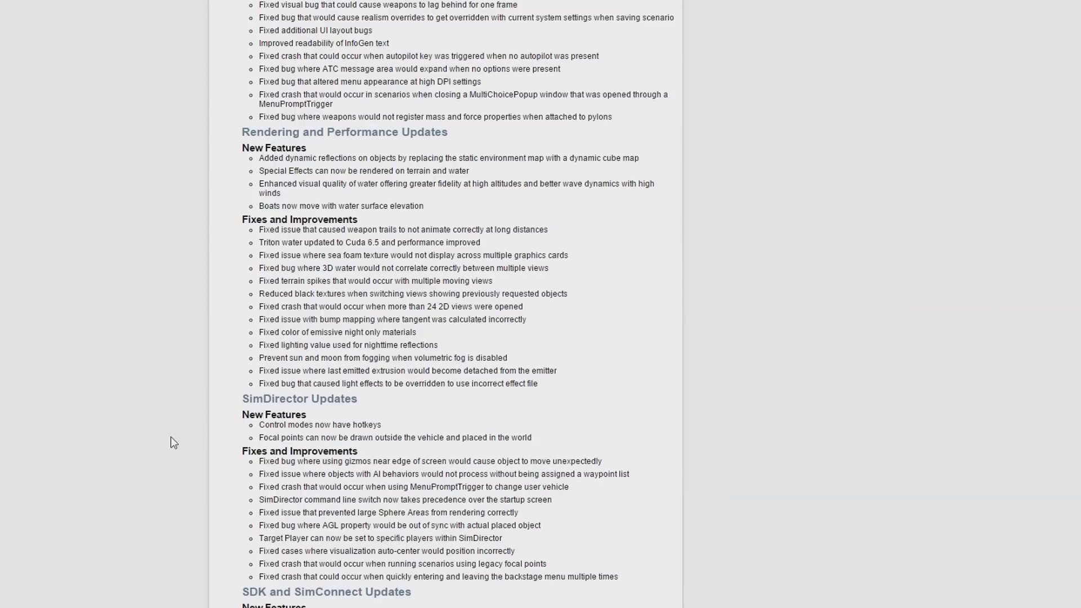
scroll(171, 437, "down", 5)
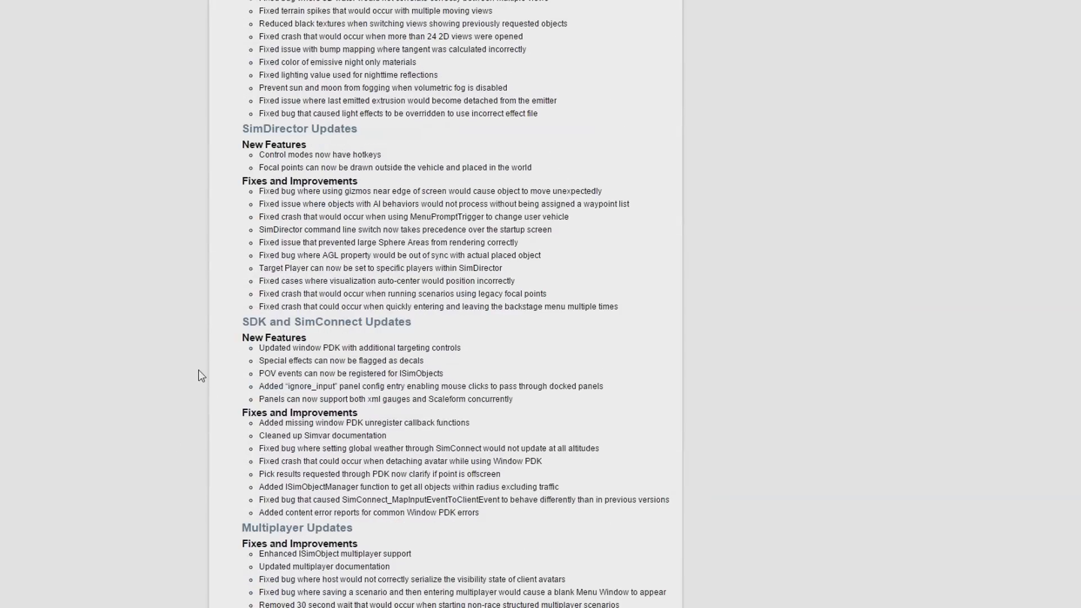
Scroll to the bottom of the v3.1 release notes until the site footer appears.
scroll(200, 374, "down", 3)
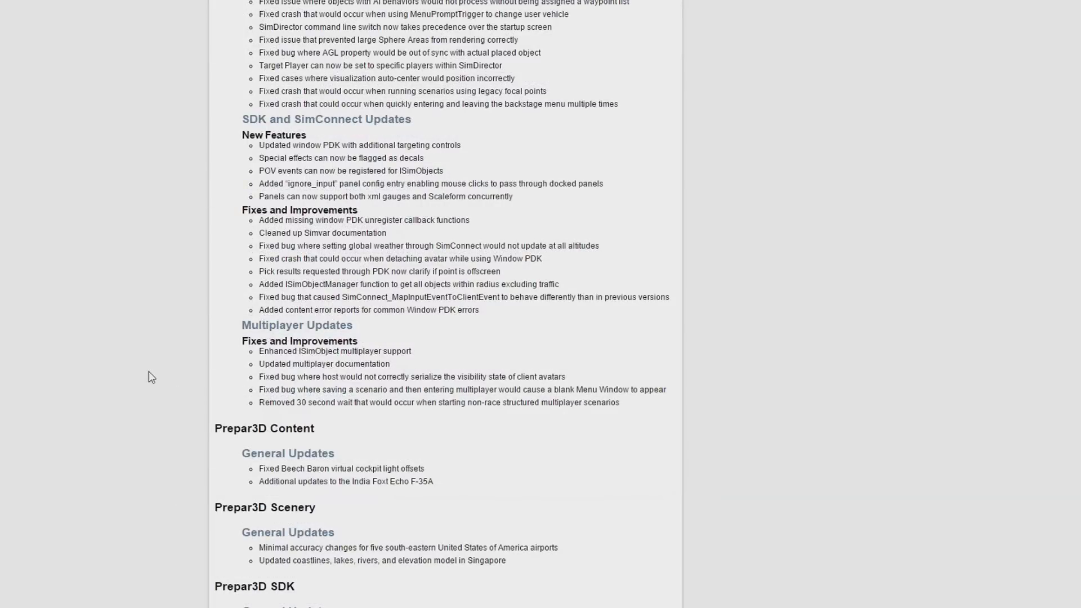
scroll(150, 377, "down", 4)
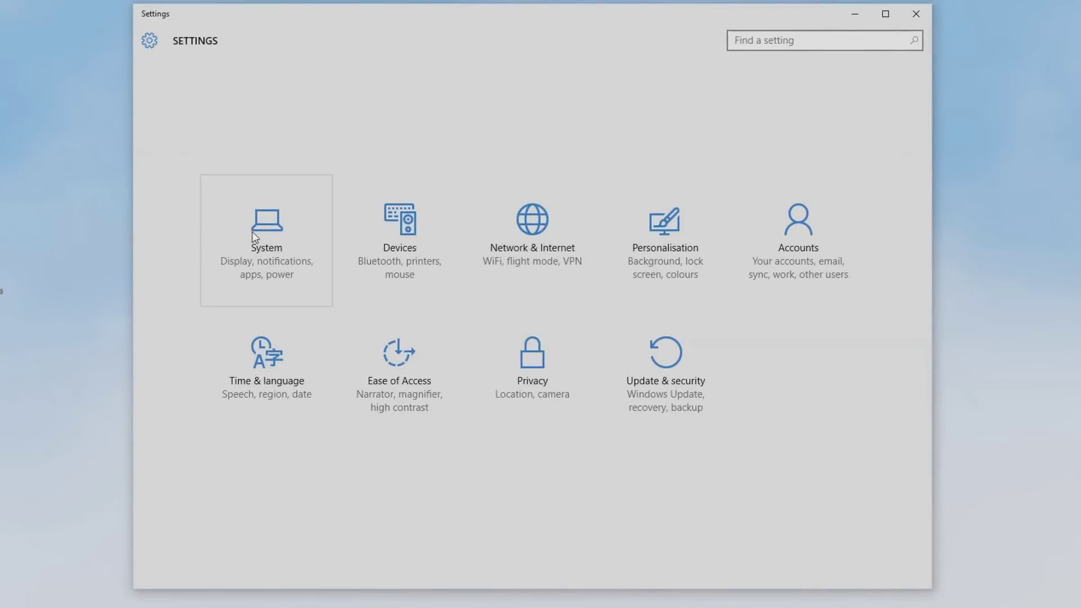
Open Apps & features in Windows Settings and scroll down to the Prepar3D entries.
left_click(297, 261)
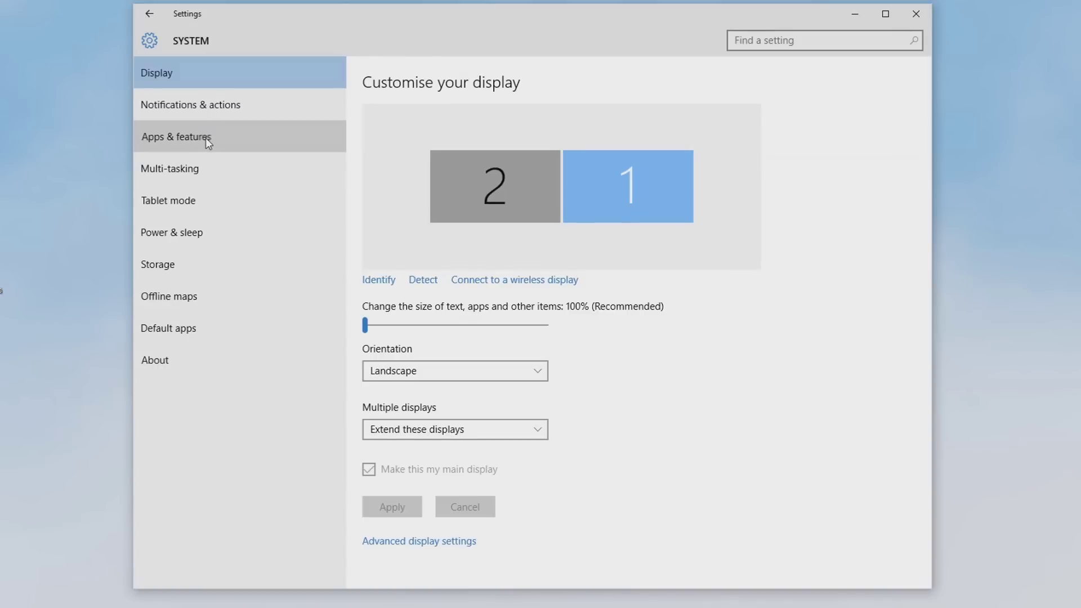
left_click(205, 137)
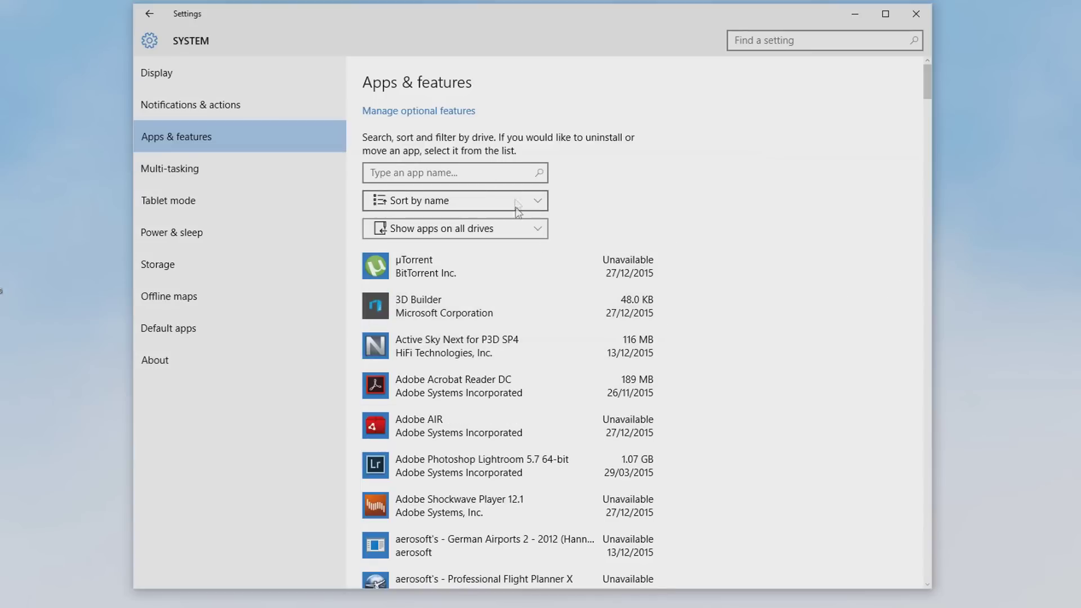
left_click_drag(930, 87, 912, 451)
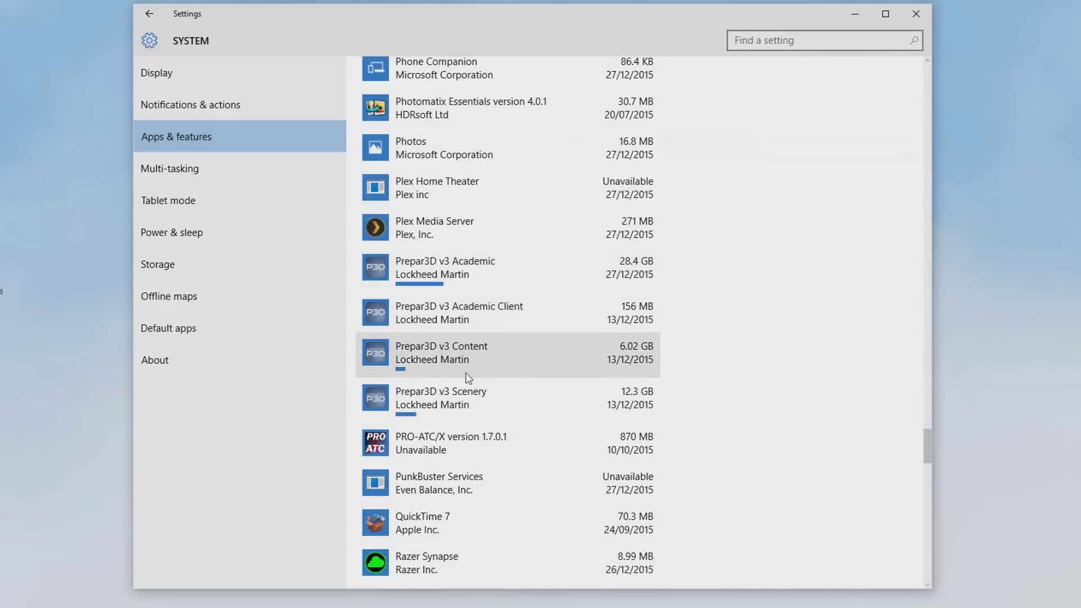
Uninstall the Prepar3D v3 Academic Client and Prepar3D v3 Scenery.
left_click(522, 320)
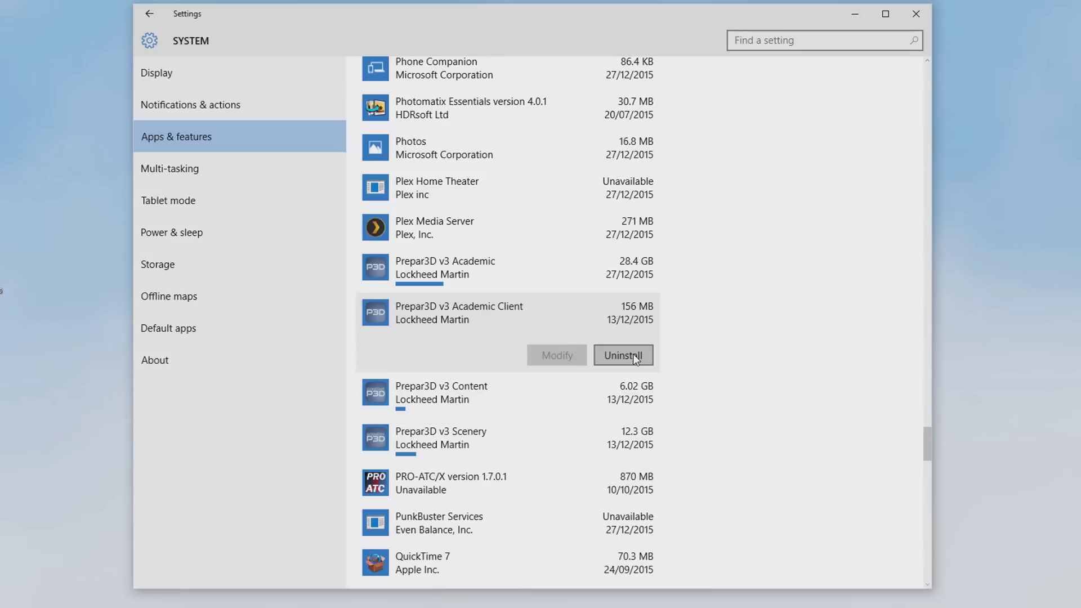
left_click(633, 356)
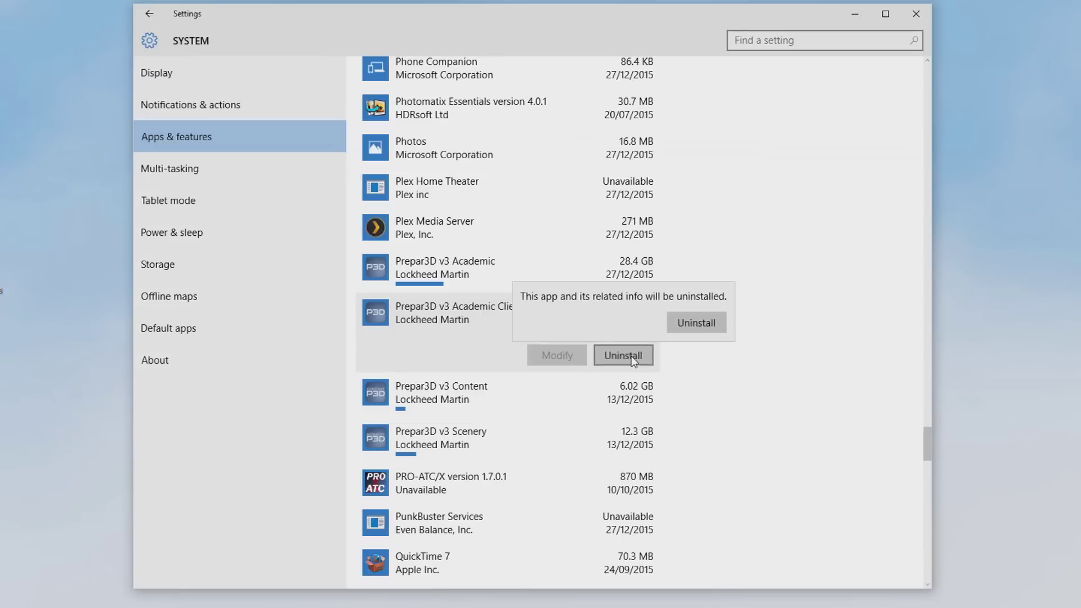
left_click(709, 322)
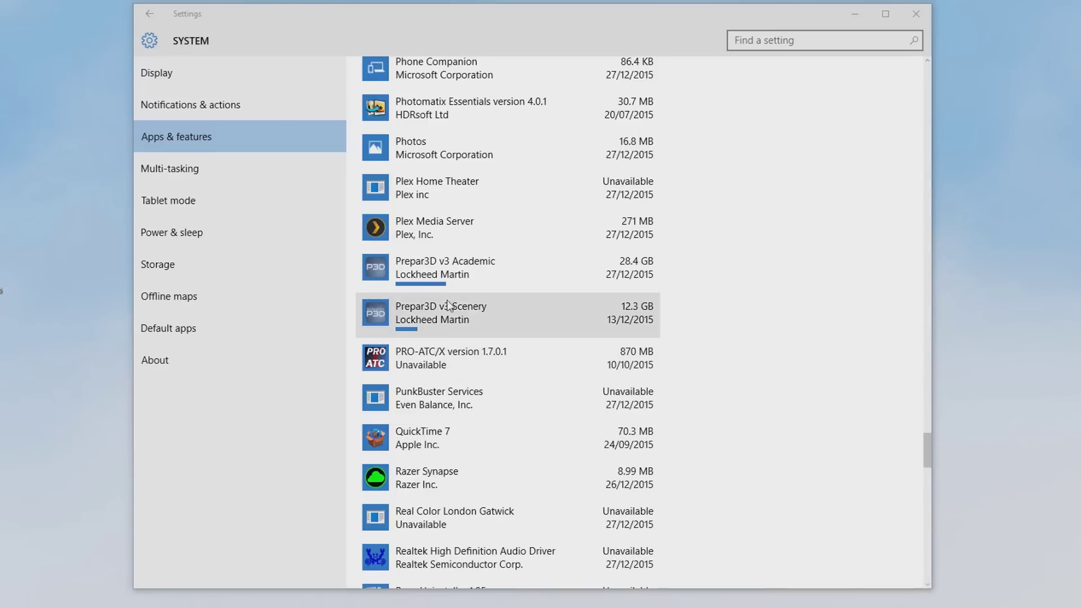
left_click(505, 319)
left_click(610, 363)
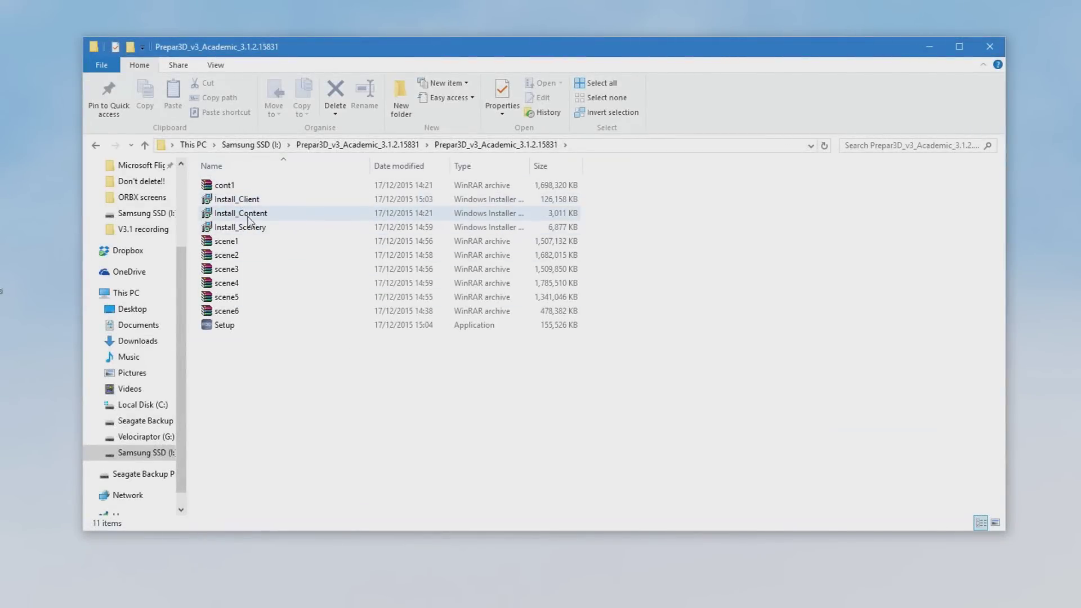
Run the v3.1 Client installer, accept the licence agreement and reach Destination Folder.
double_click(261, 198)
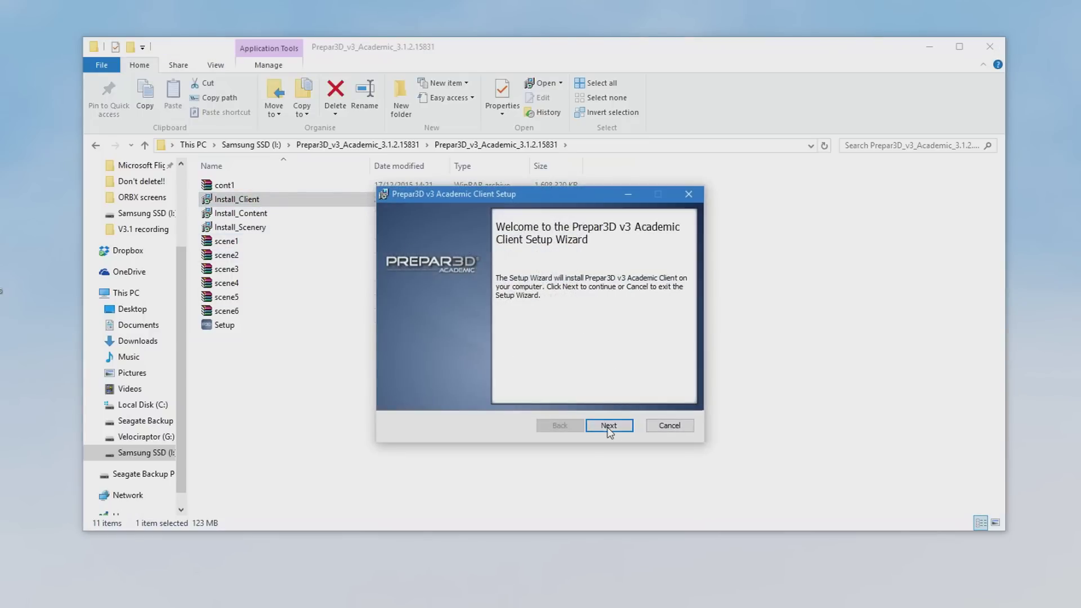
left_click(607, 427)
left_click(398, 394)
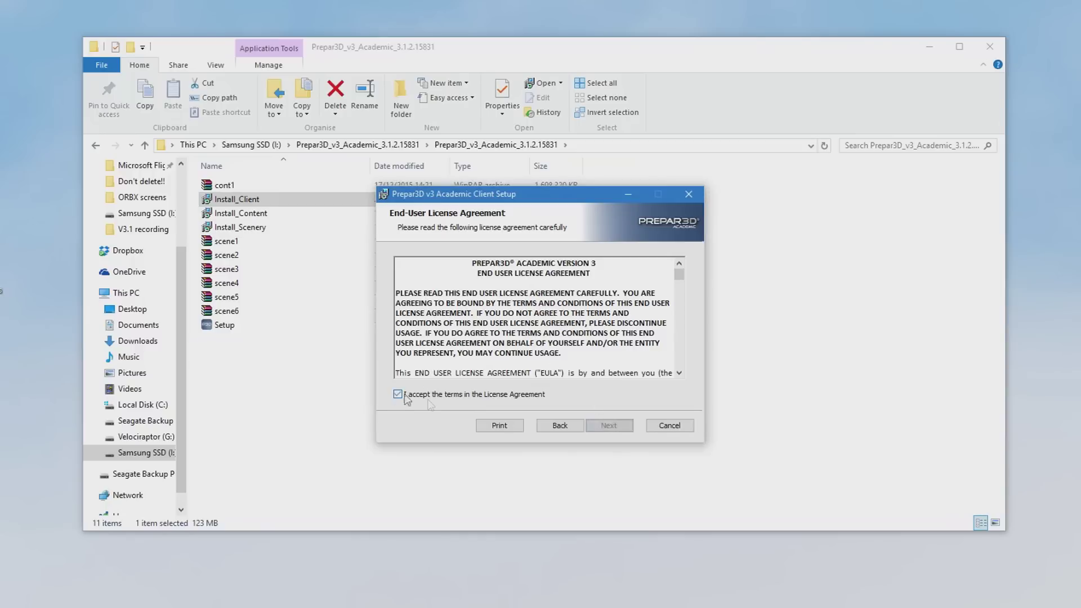
left_click(607, 427)
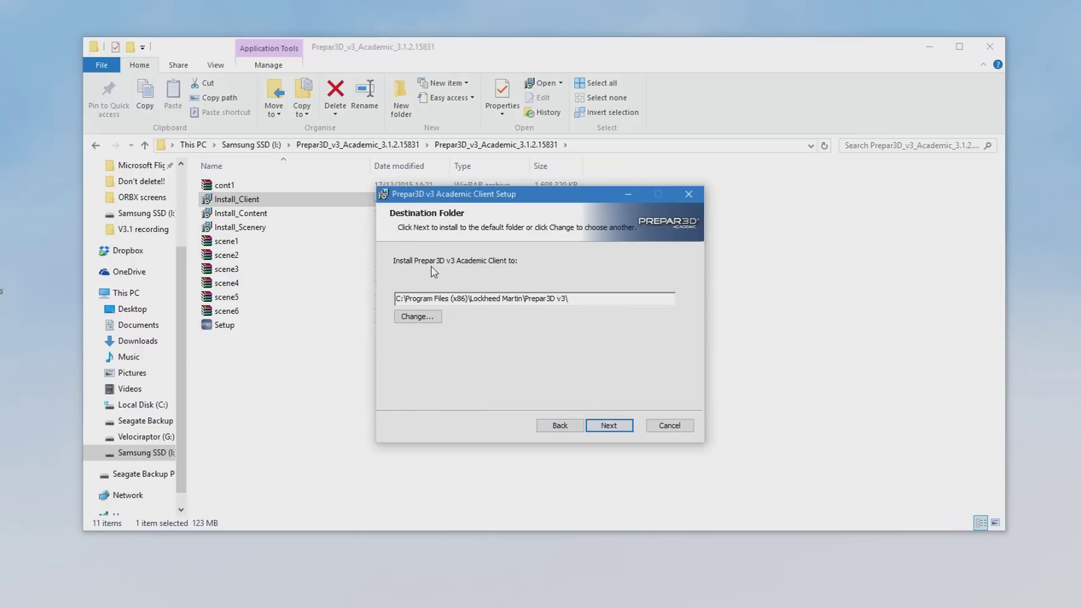
Keep the default install path and start the installation.
left_click_drag(591, 298, 409, 300)
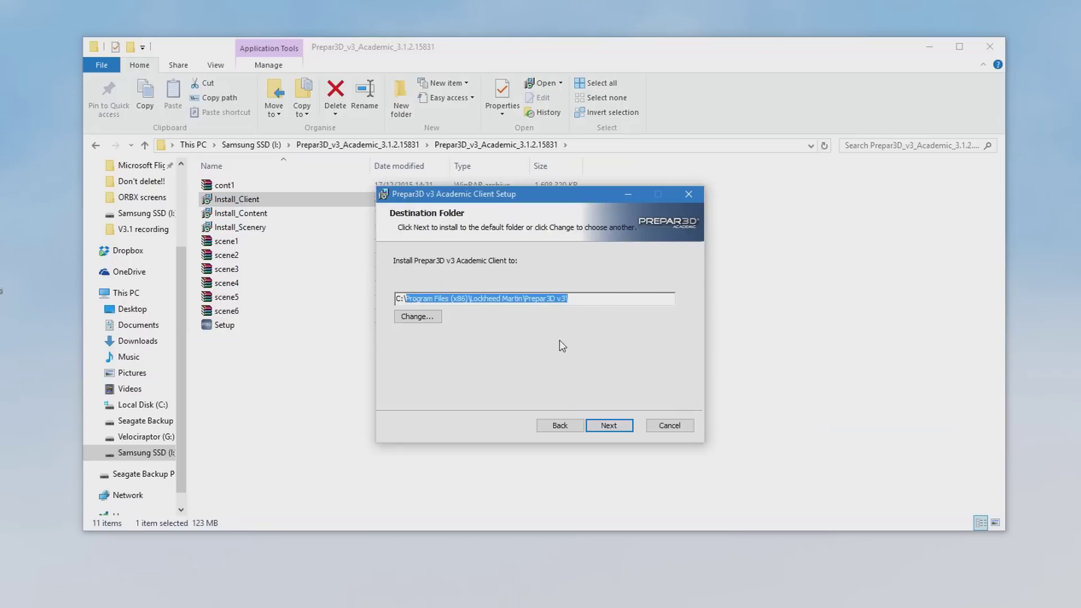
left_click(404, 300)
left_click_drag(590, 298, 482, 298)
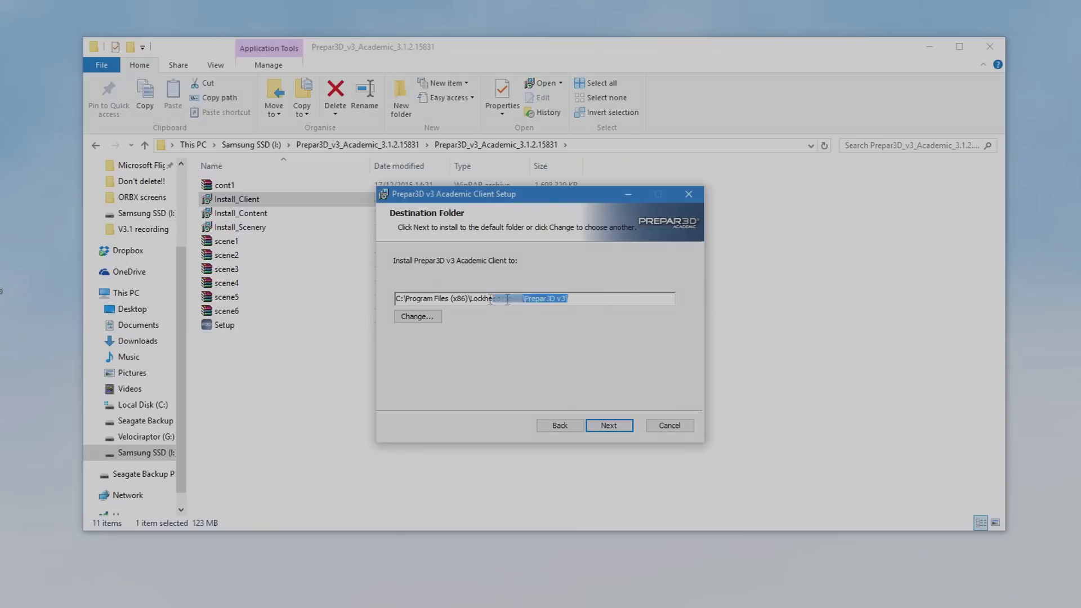
left_click(608, 425)
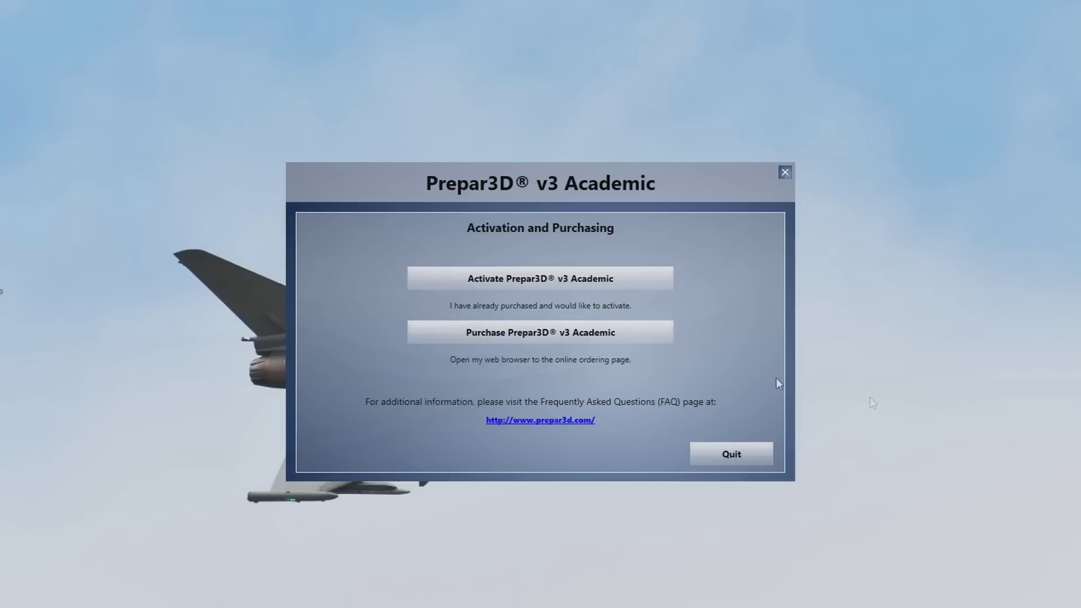
Choose to activate the purchased Prepar3D v3 Academic licence online.
left_click(564, 278)
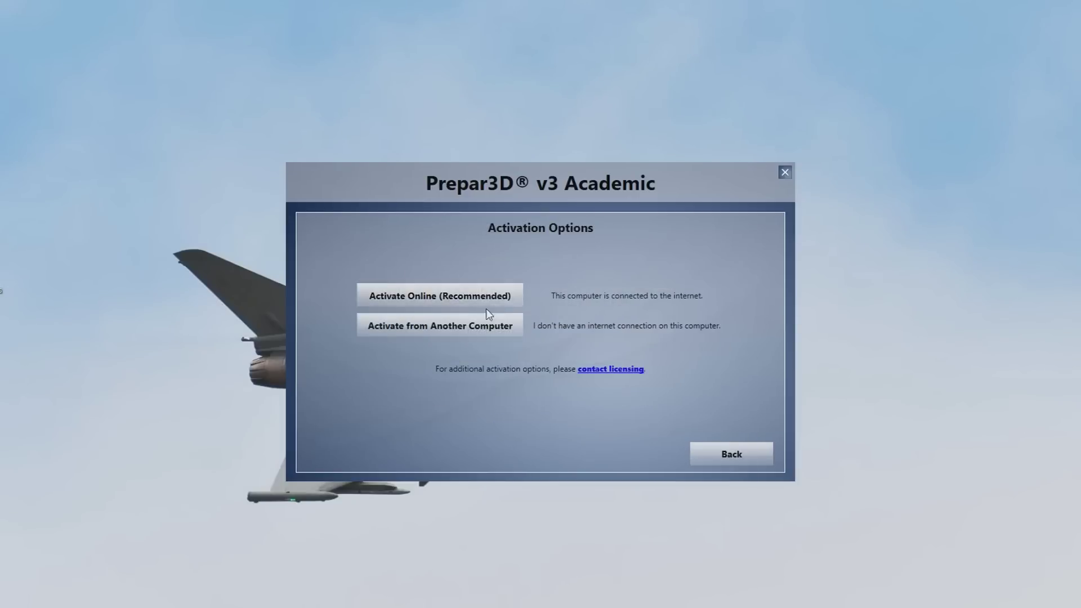
left_click(457, 295)
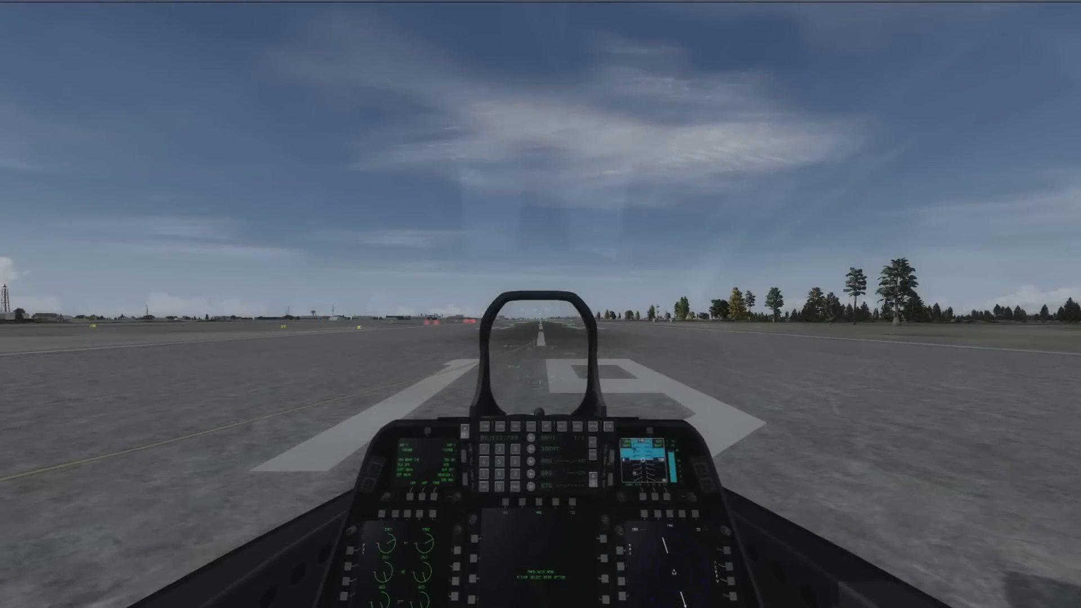
View the Prepar3D version details under Help > About Lockheed Martin Prepar3D.
left_click(127, 1)
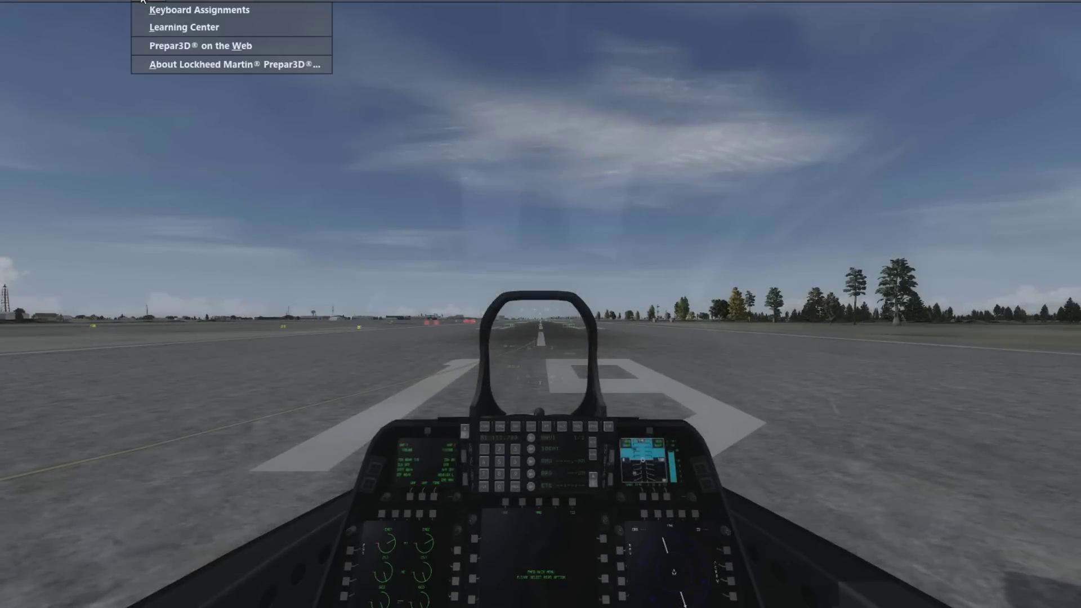
left_click(179, 61)
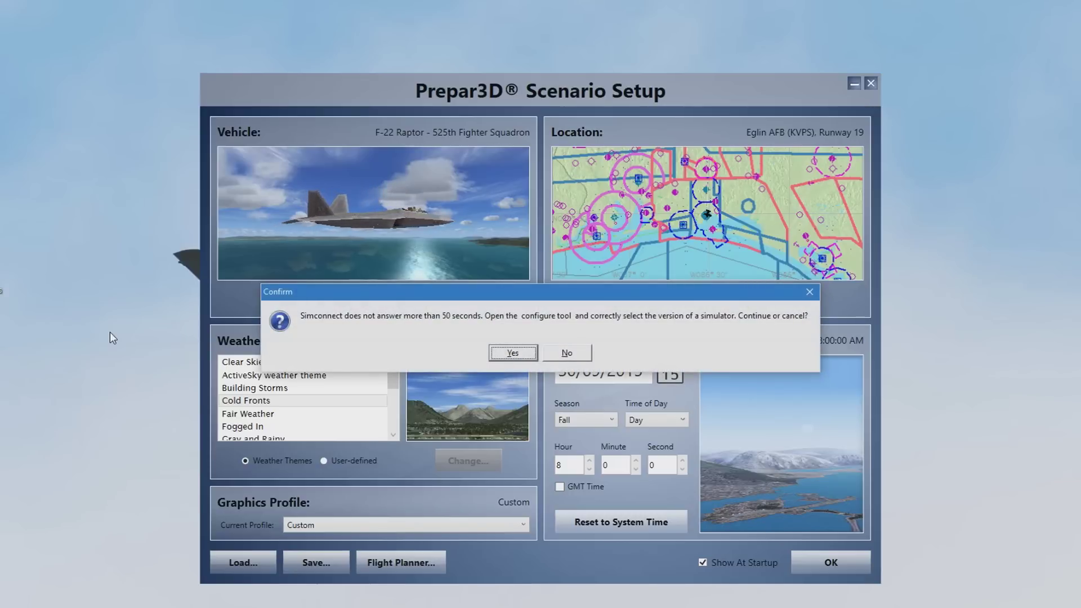
left_click(496, 354)
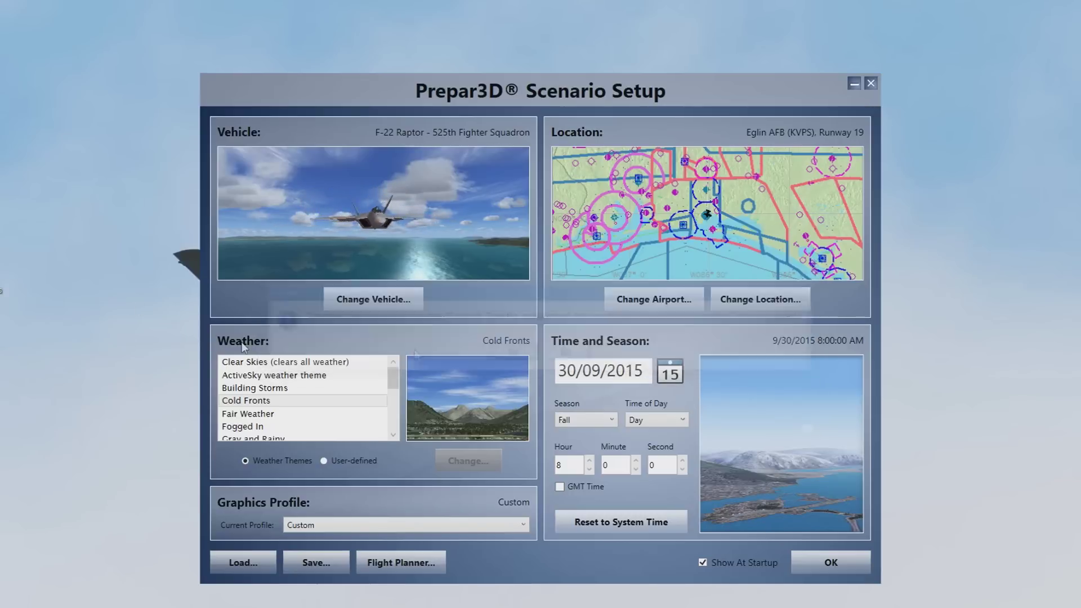